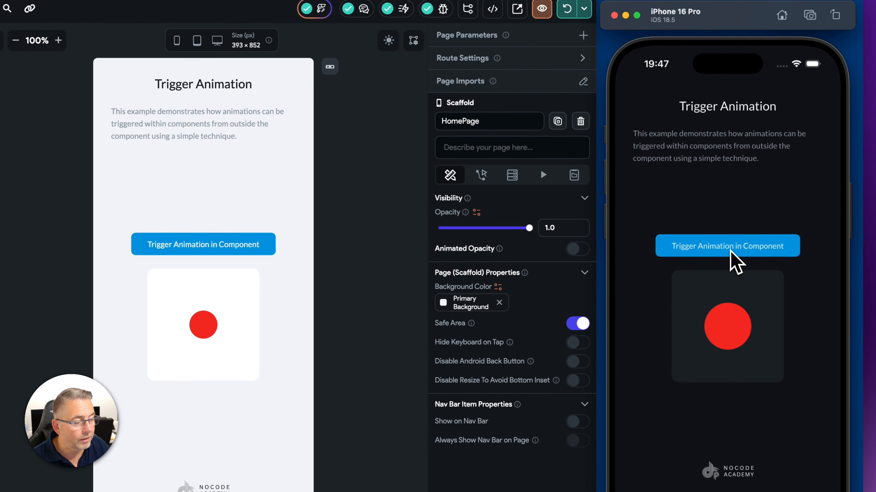
# Step: Tap the Trigger Animation in Component button in the running simulator app to test the animation
pyautogui.click(730, 251)
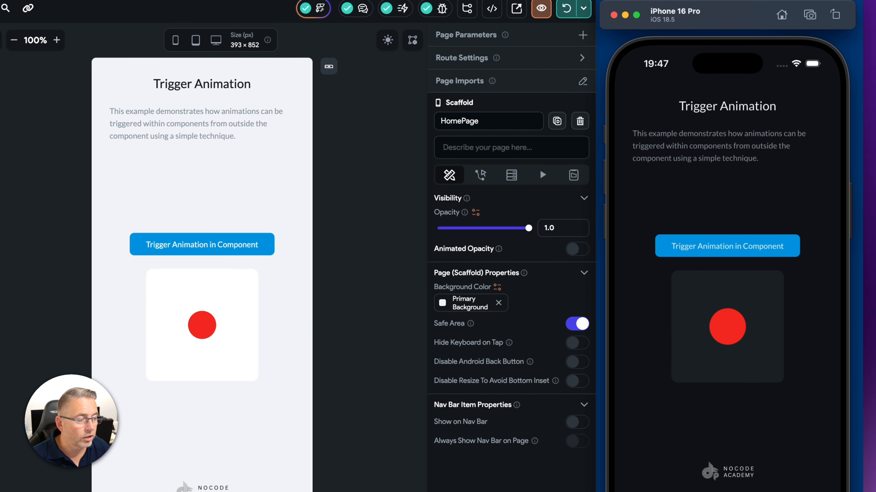
pyautogui.click(731, 253)
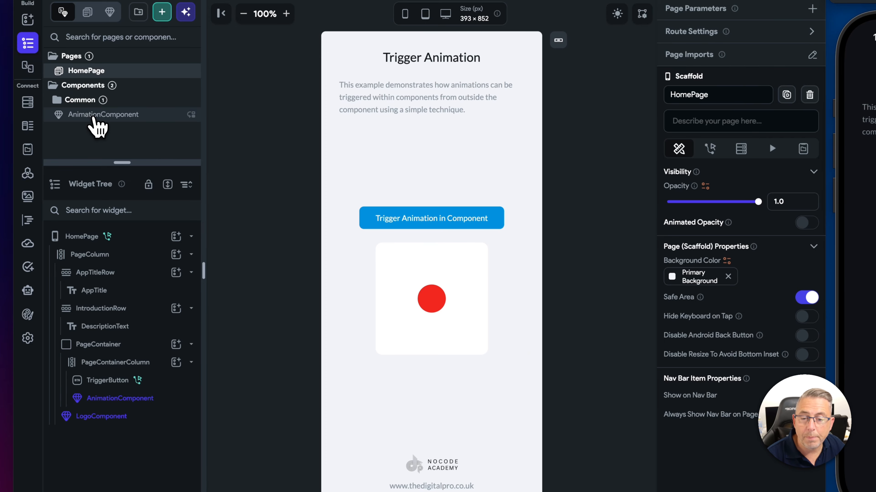
# Step: Open AnimationComponent, select CricleContainer, and view its On Action Trigger animations
pyautogui.click(93, 117)
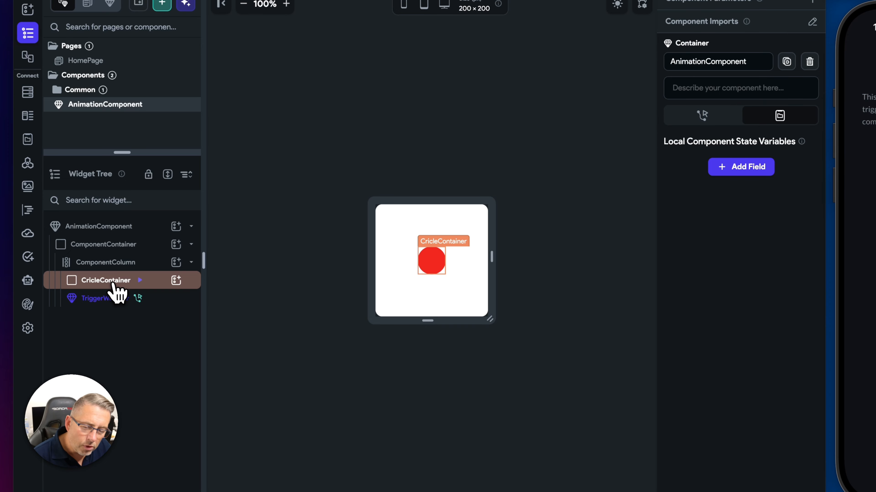
pyautogui.moveTo(140, 282)
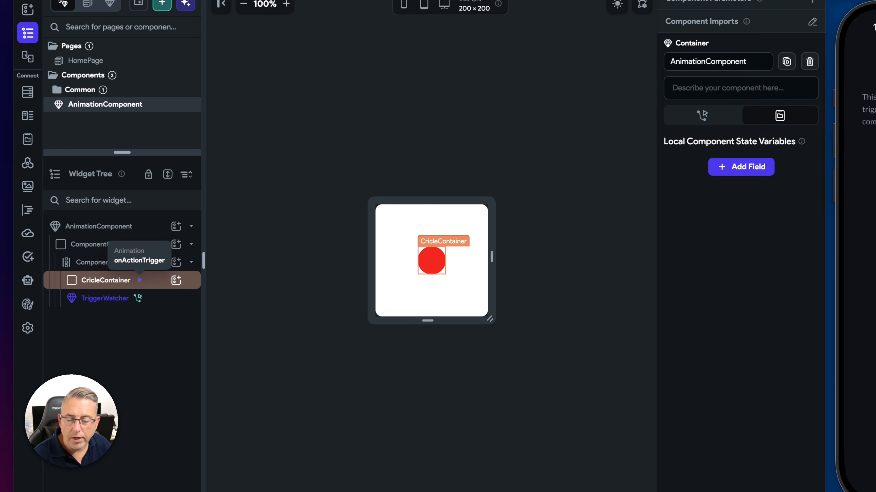
pyautogui.click(120, 284)
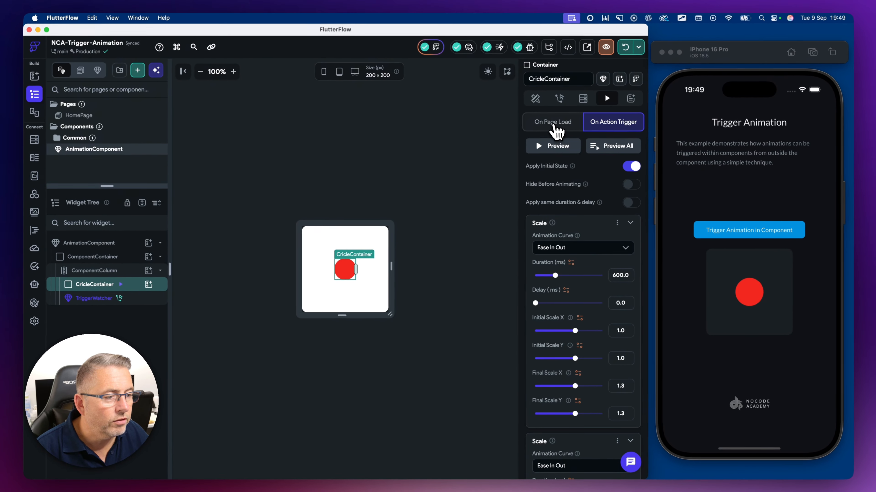
pyautogui.click(590, 108)
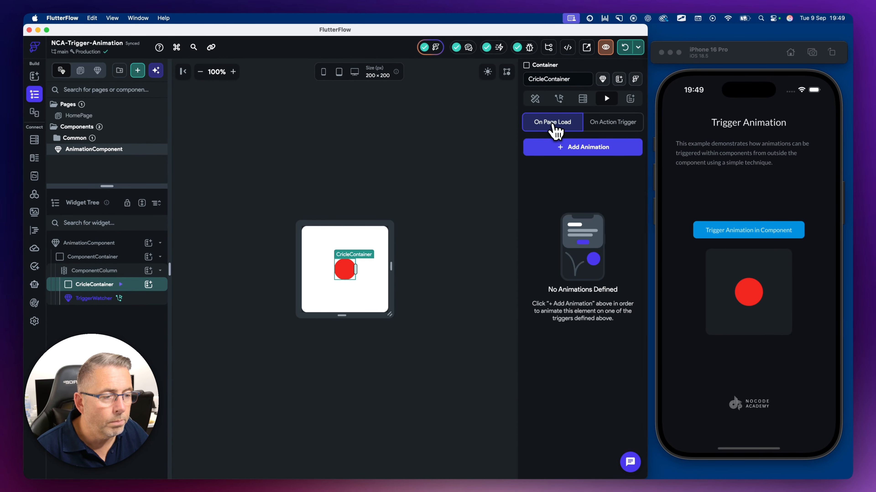
pyautogui.click(616, 126)
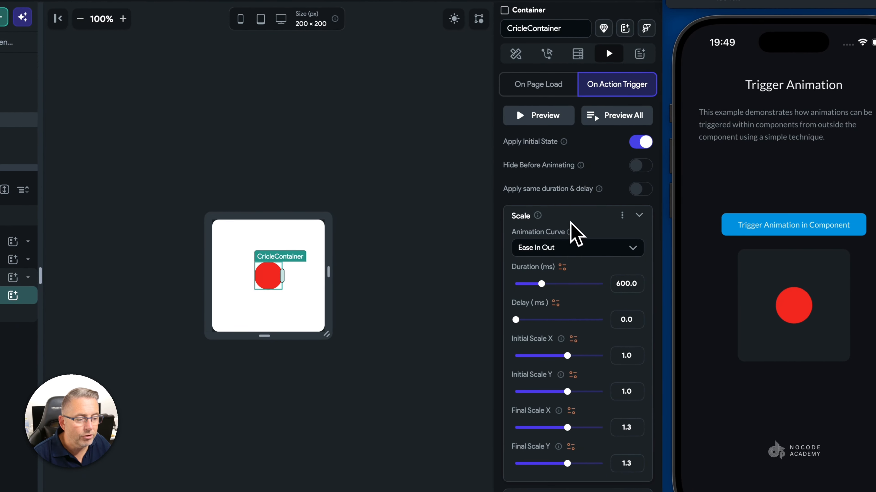
# Step: Examine the settings of the container's two Scale animations and preview them
pyautogui.scroll(-1, 577, 235)
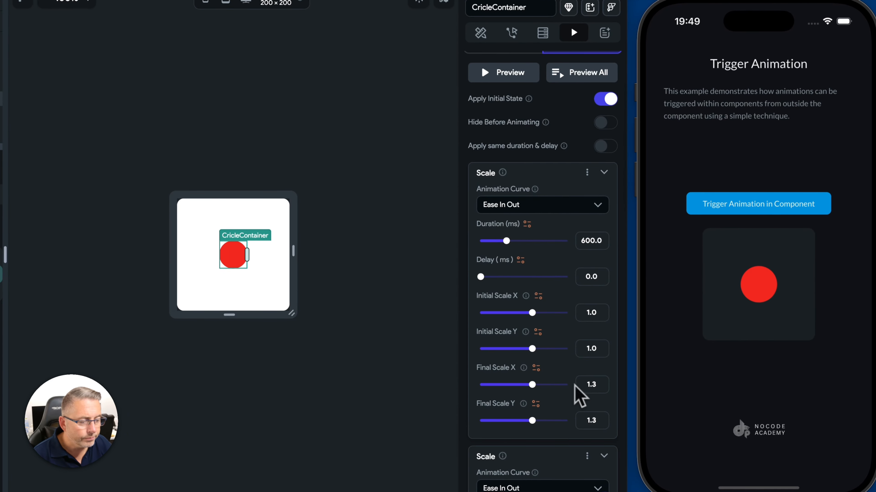
pyautogui.scroll(-1, 579, 307)
pyautogui.scroll(-3, 579, 312)
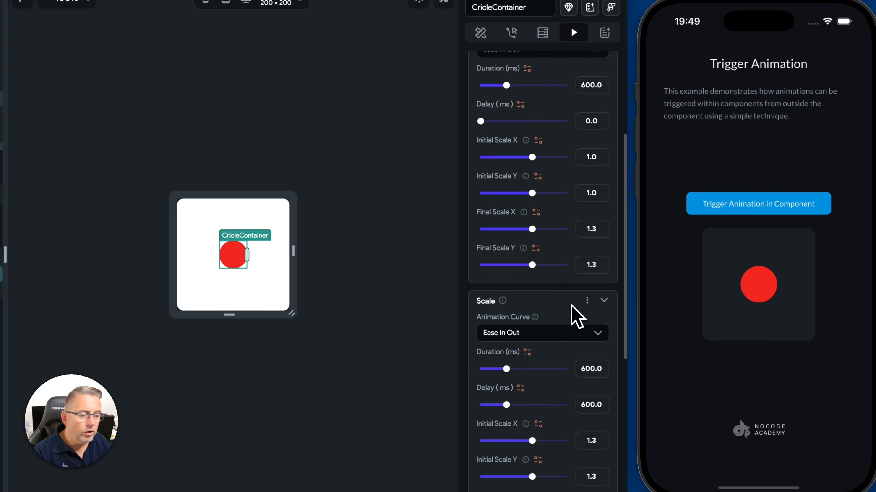
pyautogui.scroll(-1, 552, 322)
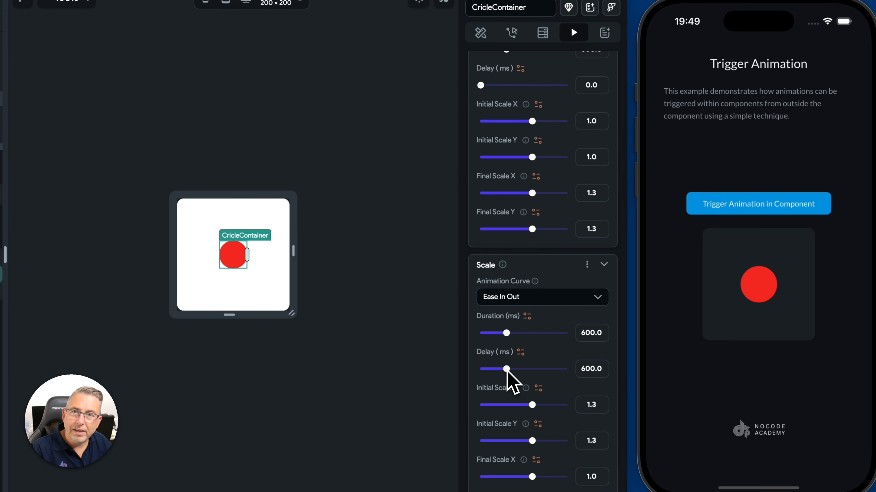
pyautogui.scroll(1, 588, 385)
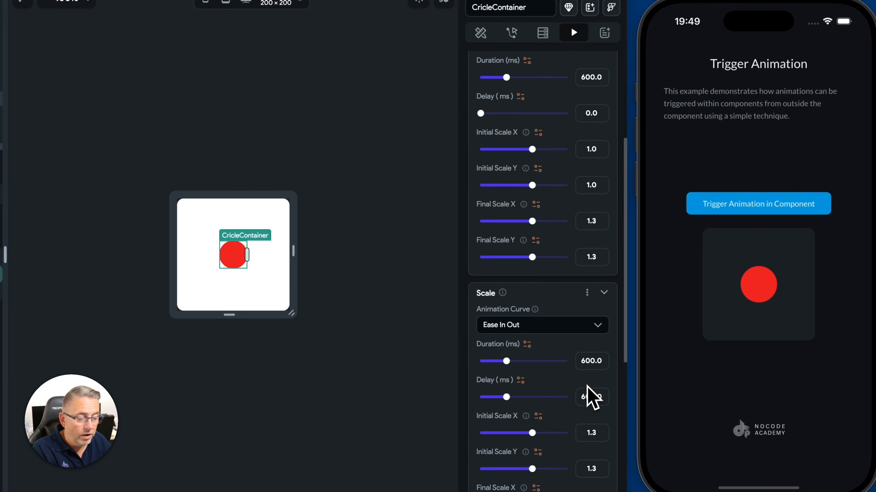
pyautogui.scroll(1, 587, 385)
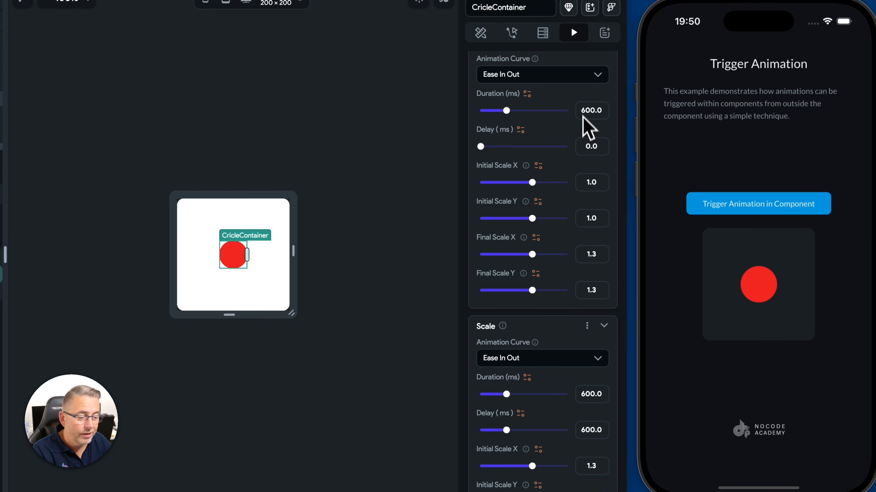
pyautogui.scroll(-4, 565, 293)
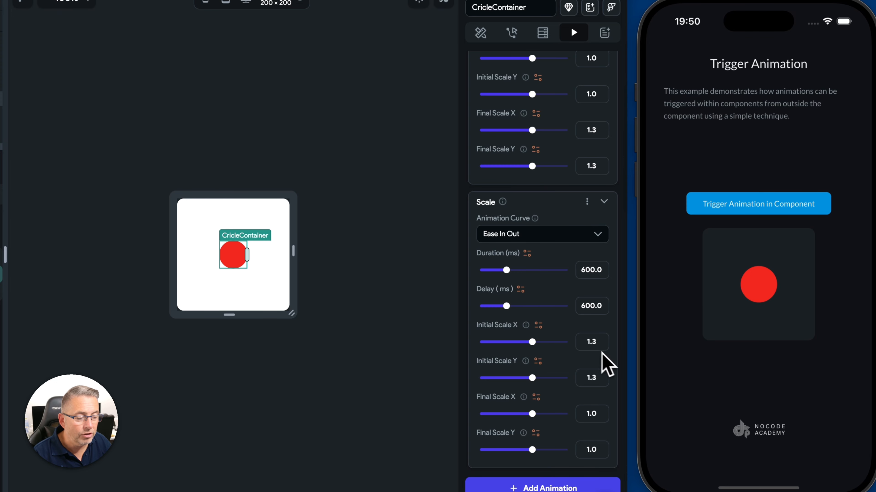
pyautogui.scroll(2, 602, 348)
pyautogui.scroll(2, 603, 350)
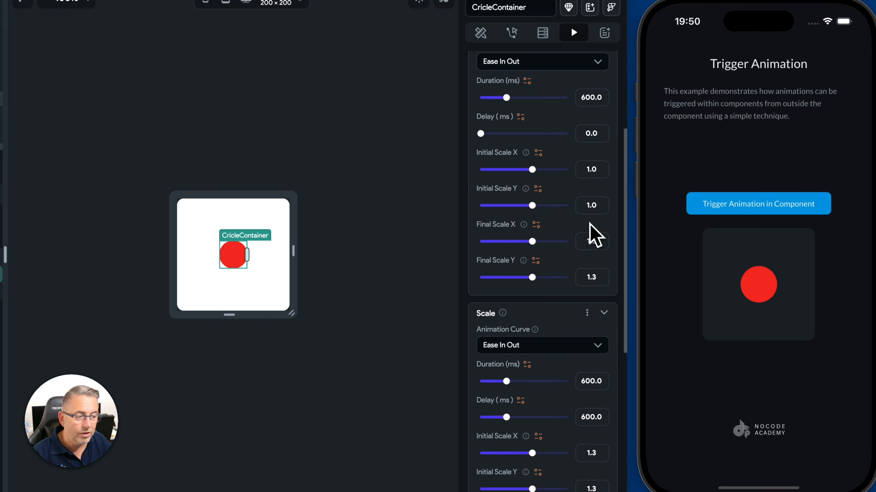
pyautogui.scroll(-3, 599, 265)
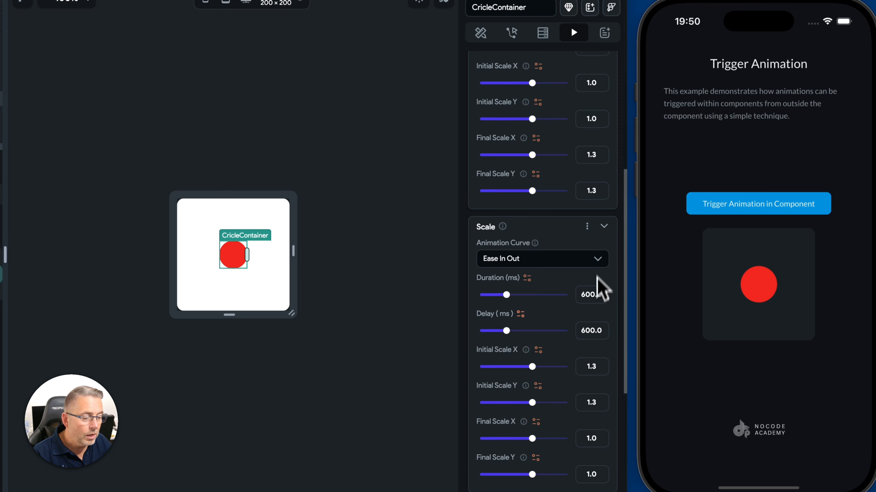
pyautogui.scroll(-1, 597, 367)
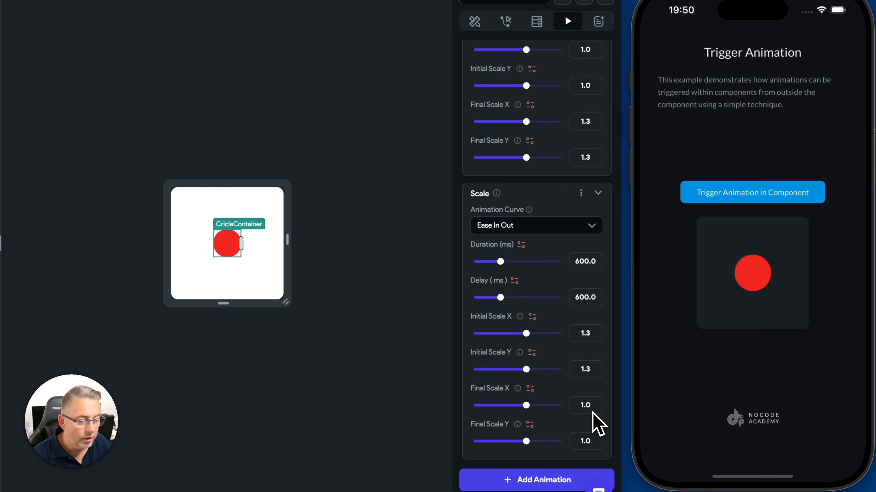
pyautogui.scroll(5, 581, 342)
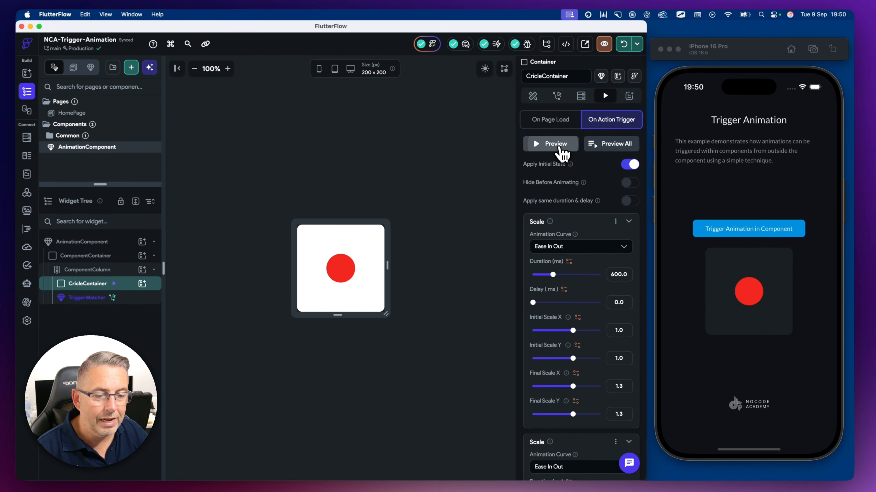
pyautogui.click(561, 144)
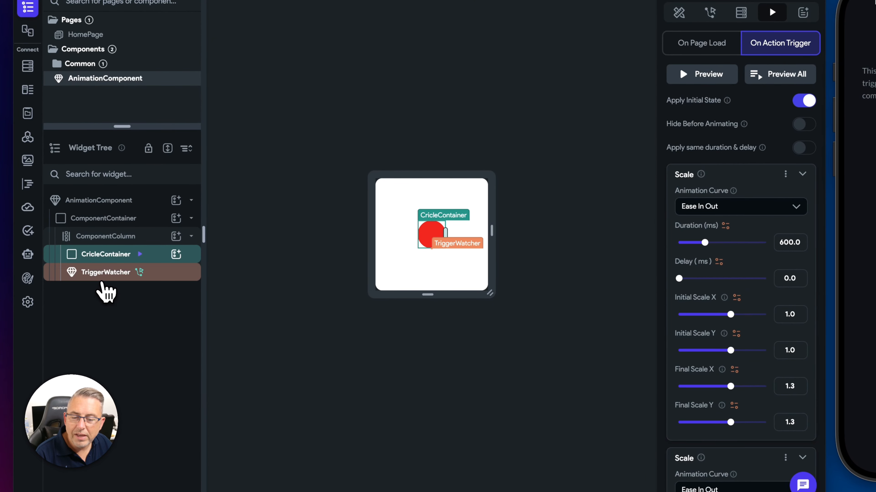
# Step: Select the TriggerWatcher widget and inspect the variable bound to its trigger property without changing it
pyautogui.click(105, 274)
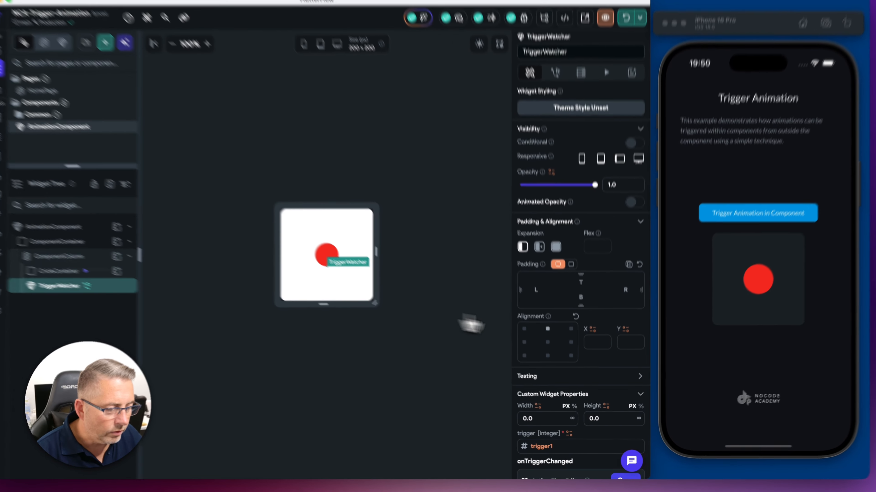
pyautogui.scroll(-3, 549, 351)
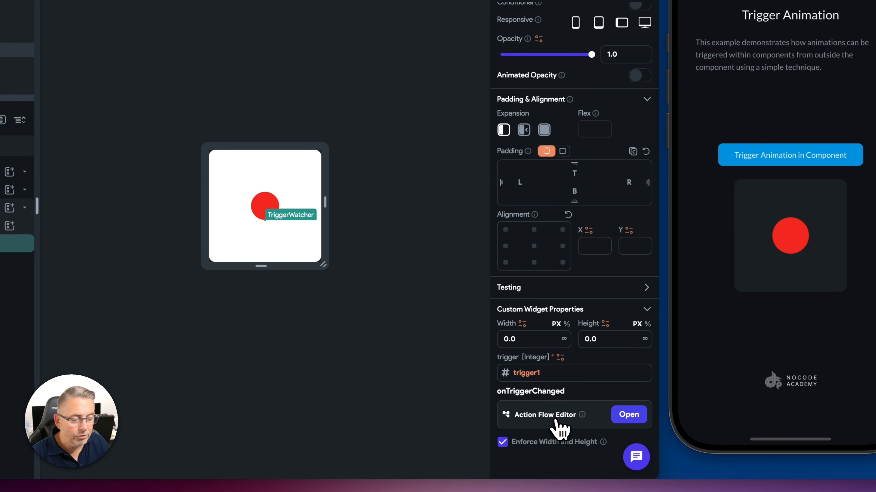
pyautogui.click(530, 374)
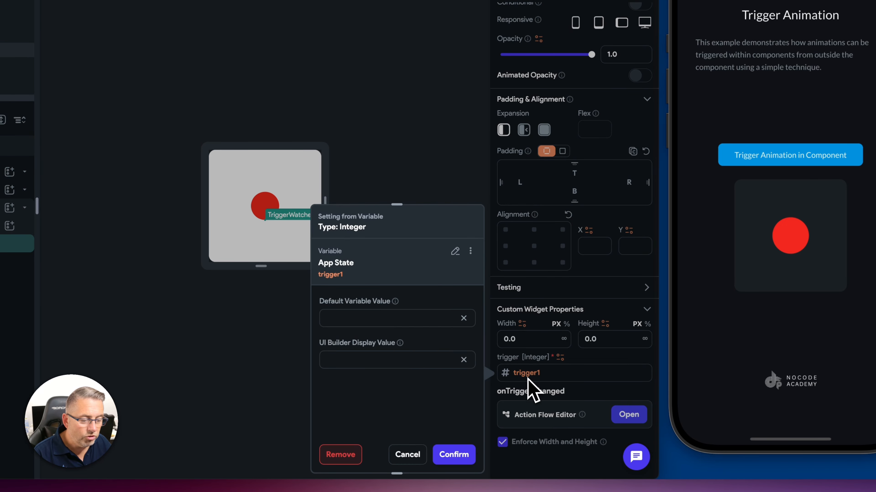
pyautogui.click(412, 461)
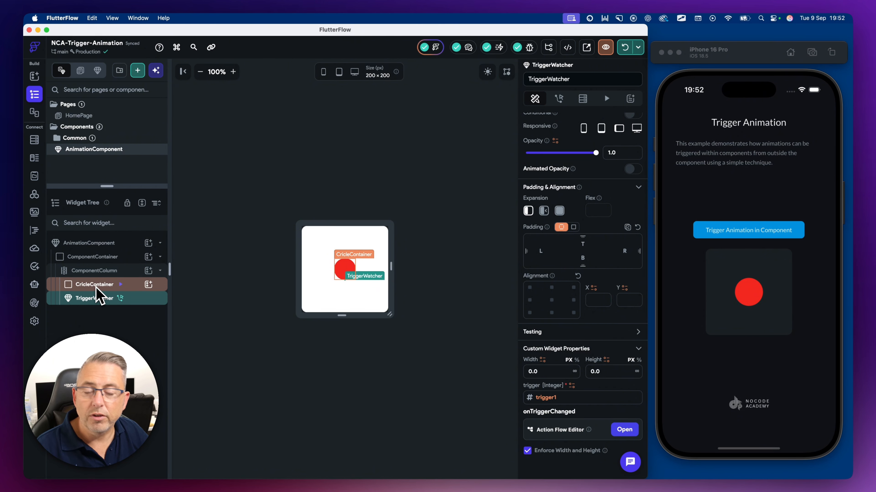
# Step: Open the onTriggerChanged action flow to review its Widget Animation action, then close it
pyautogui.click(624, 430)
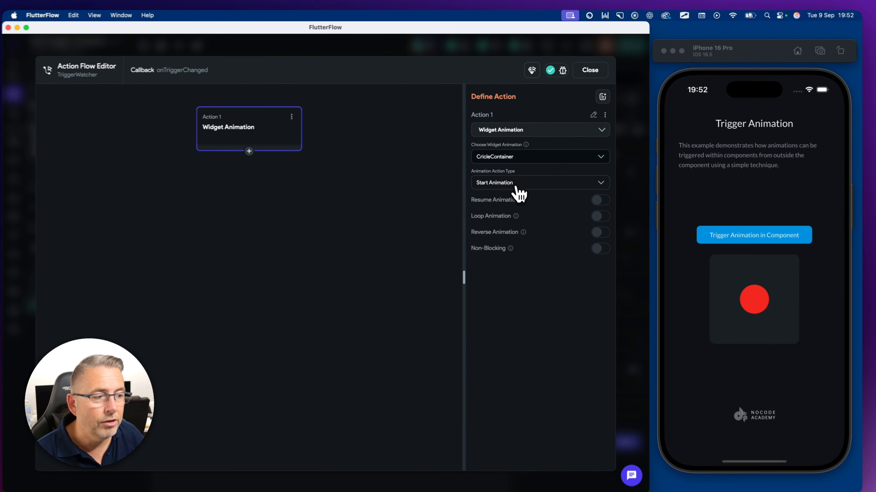
pyautogui.click(589, 70)
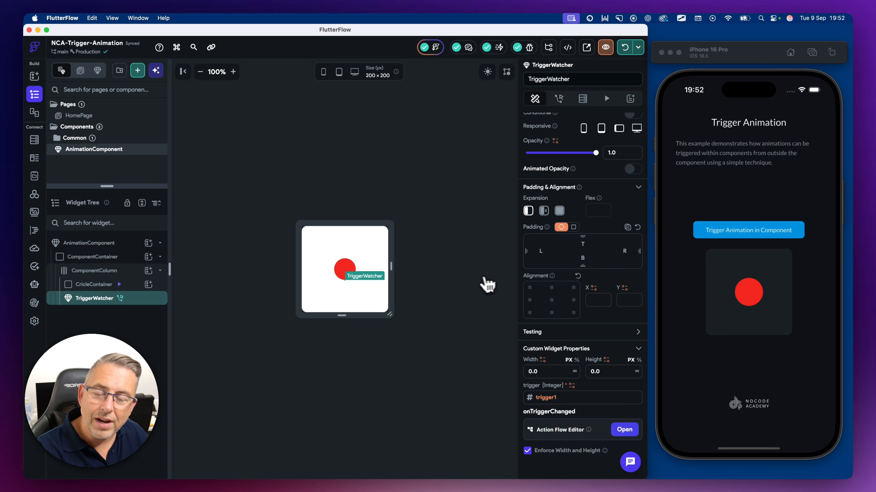
# Step: Open the TriggerWatcher custom widget code and inspect its trigger and onTriggerChanged parameter definitions
pyautogui.click(34, 230)
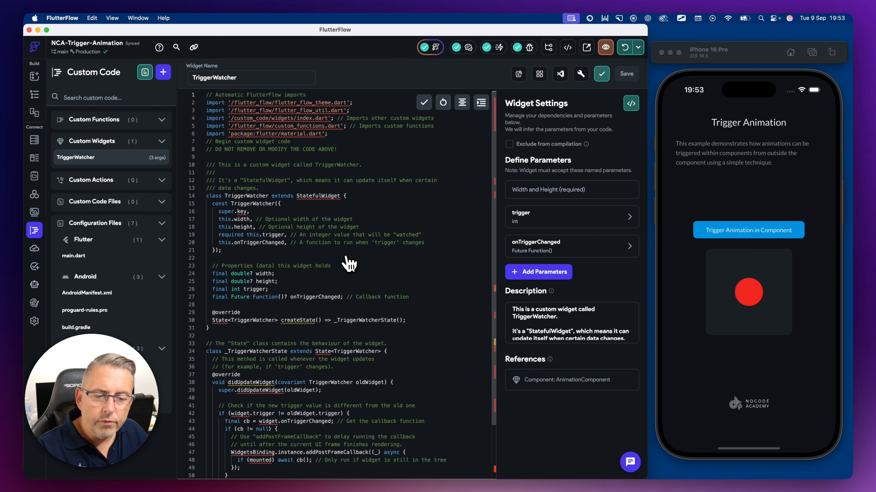
pyautogui.scroll(-3, 349, 263)
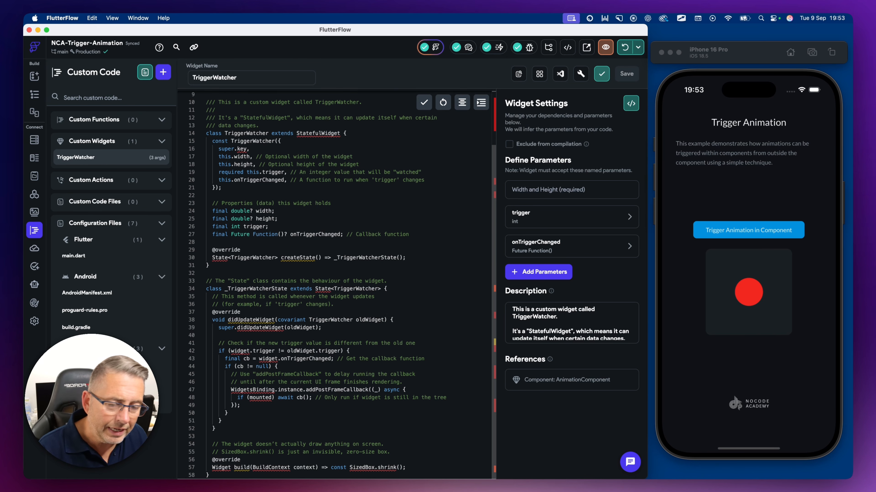
pyautogui.scroll(3, 362, 254)
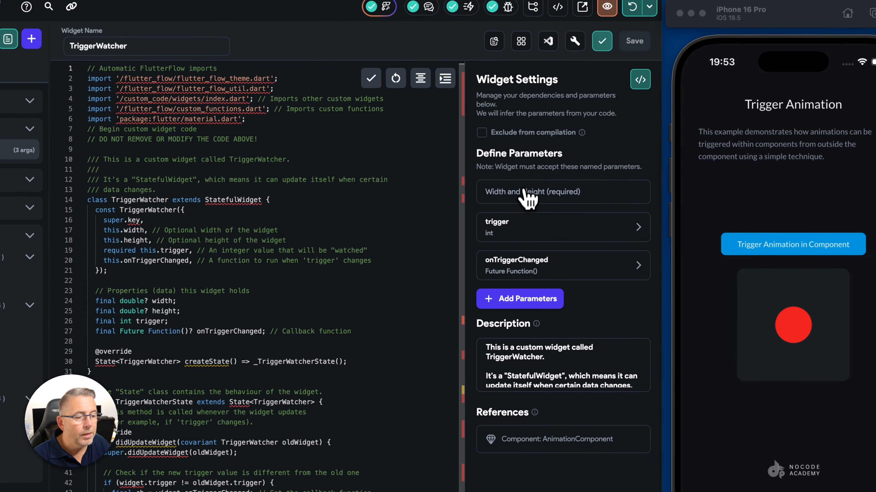
pyautogui.click(516, 235)
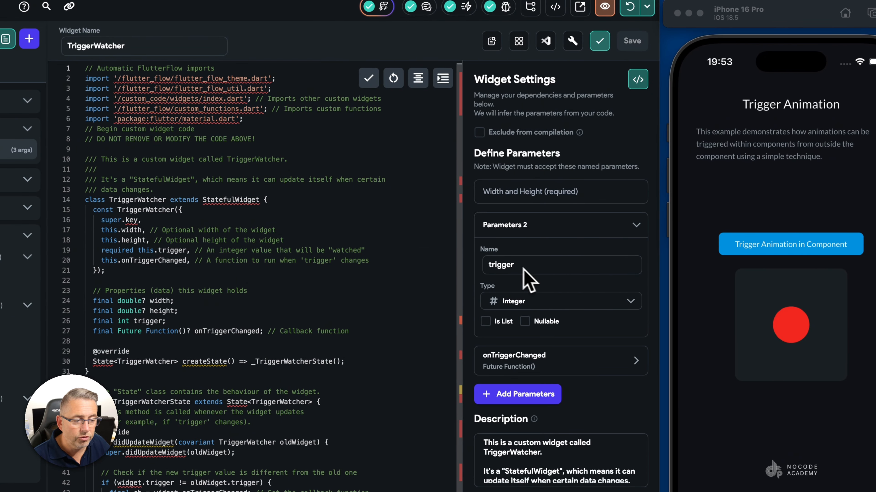
pyautogui.click(534, 229)
pyautogui.click(522, 273)
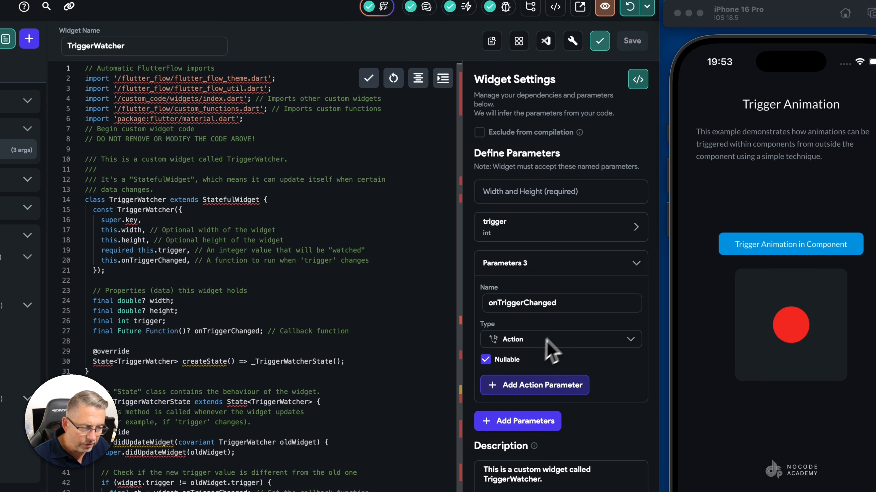
pyautogui.click(524, 268)
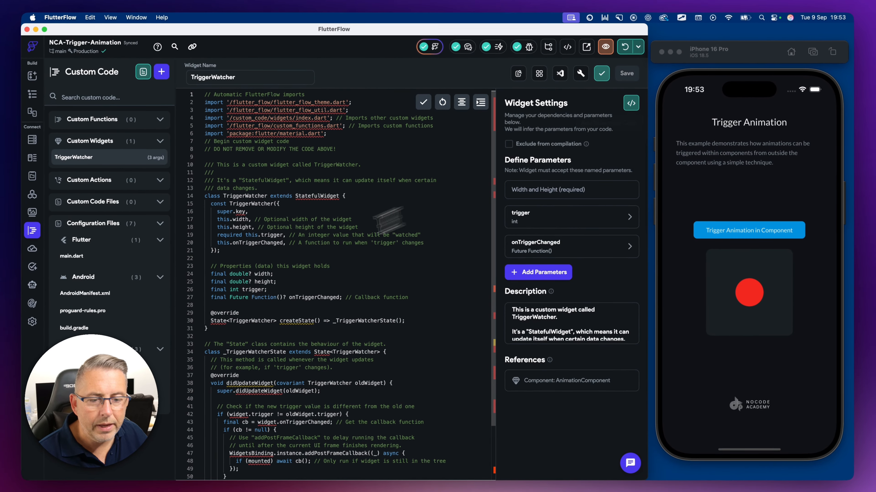
# Step: Read through the TriggerWatcher code, highlighting the trigger and onTriggerChanged properties
pyautogui.scroll(-1, 129, 331)
pyautogui.scroll(-2, 241, 296)
pyautogui.scroll(-4, 241, 296)
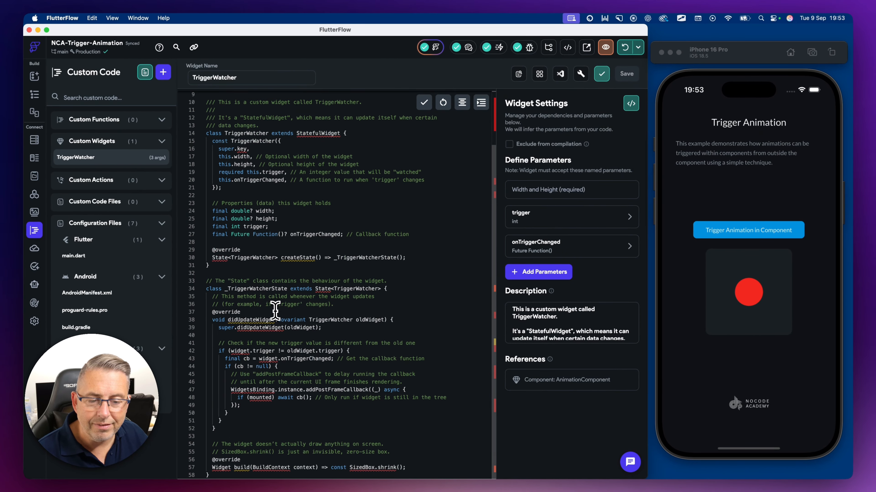
pyautogui.click(383, 314)
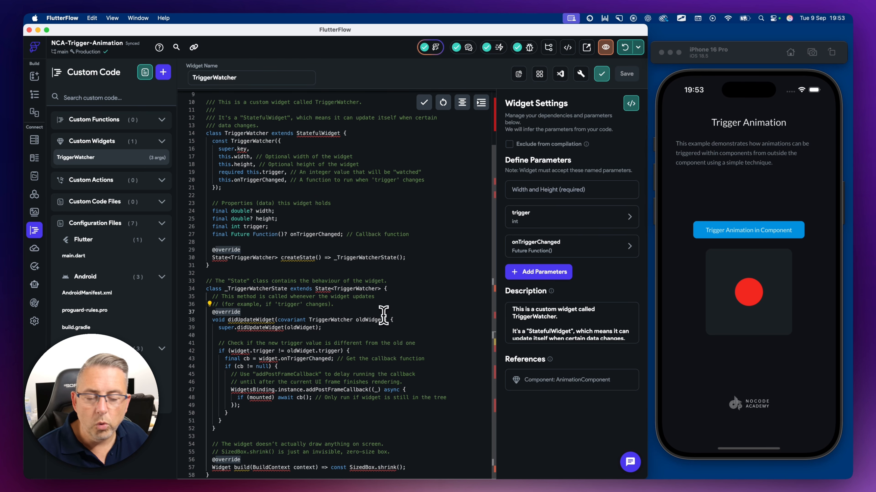
pyautogui.scroll(1, 362, 315)
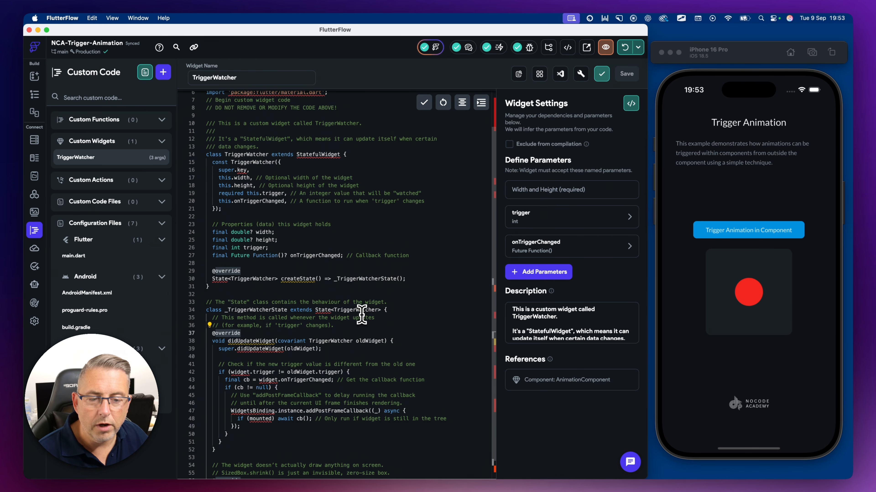
pyautogui.doubleClick(250, 248)
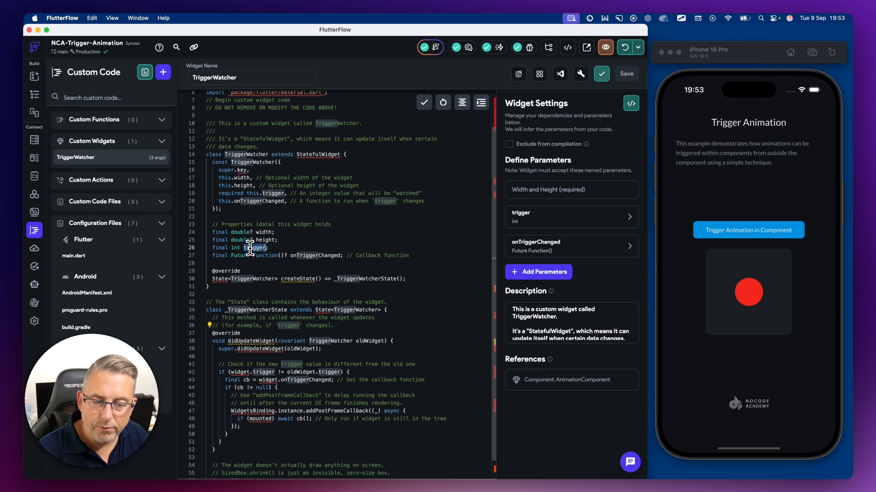
pyautogui.doubleClick(300, 256)
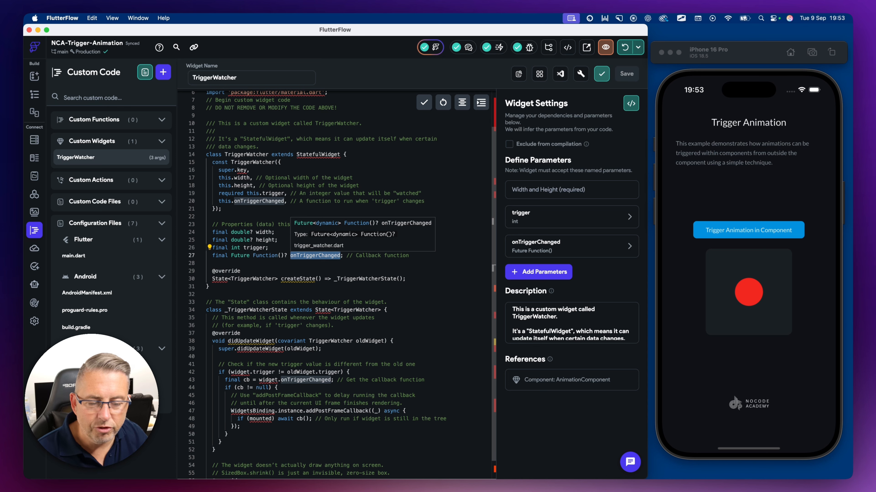
# Step: Highlight and read through the _TriggerWatcherState class and its didUpdateWidget method in the TriggerWatcher code
pyautogui.click(344, 309)
pyautogui.scroll(-2, 342, 311)
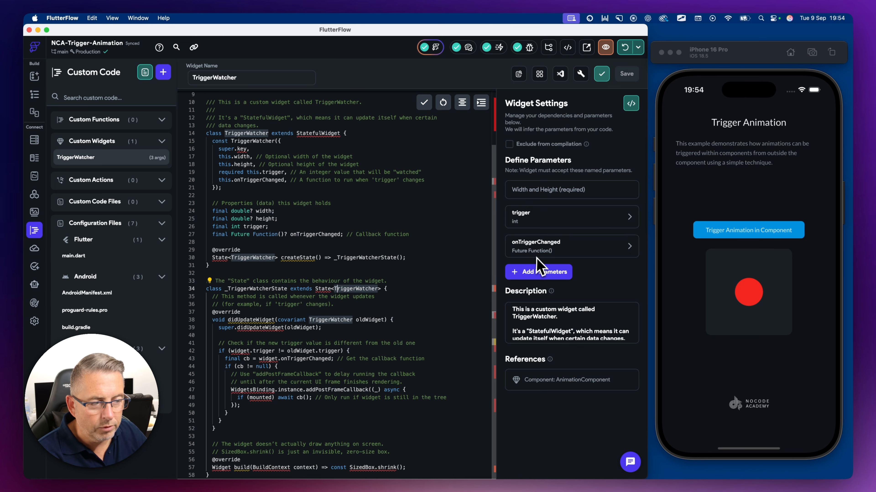
pyautogui.click(310, 311)
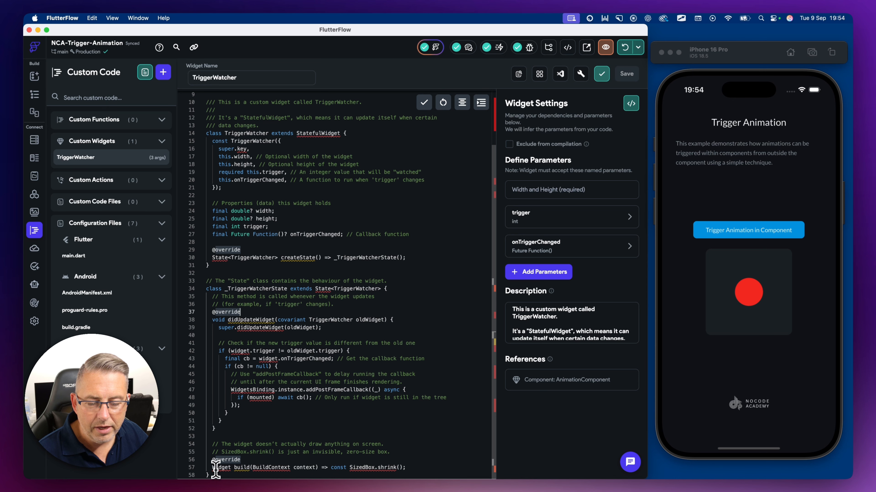
pyautogui.moveTo(212, 475); pyautogui.dragTo(206, 281)
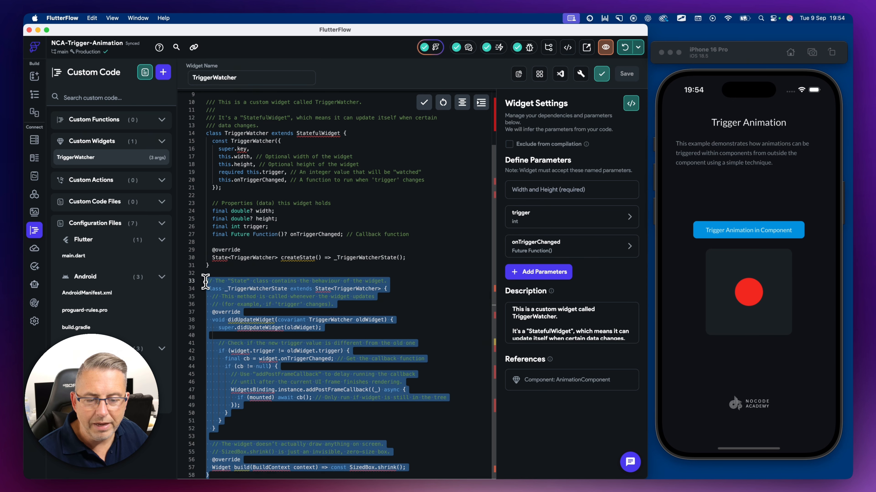
pyautogui.click(280, 281)
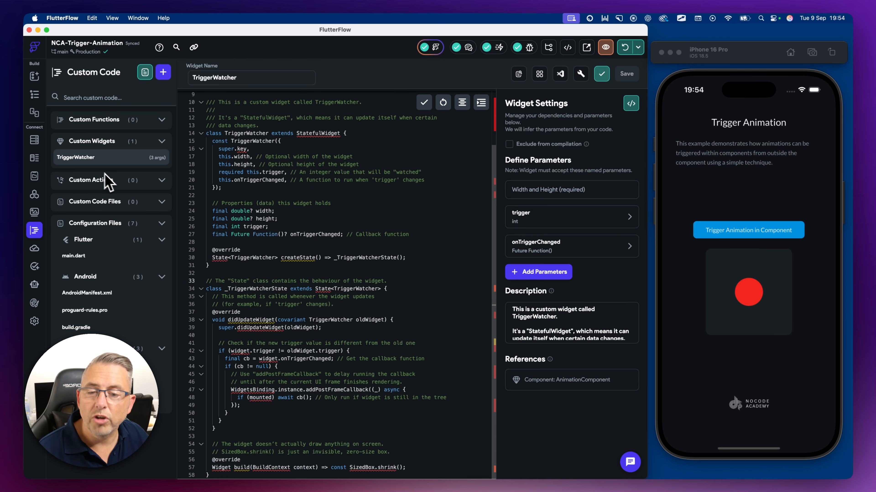
pyautogui.click(338, 251)
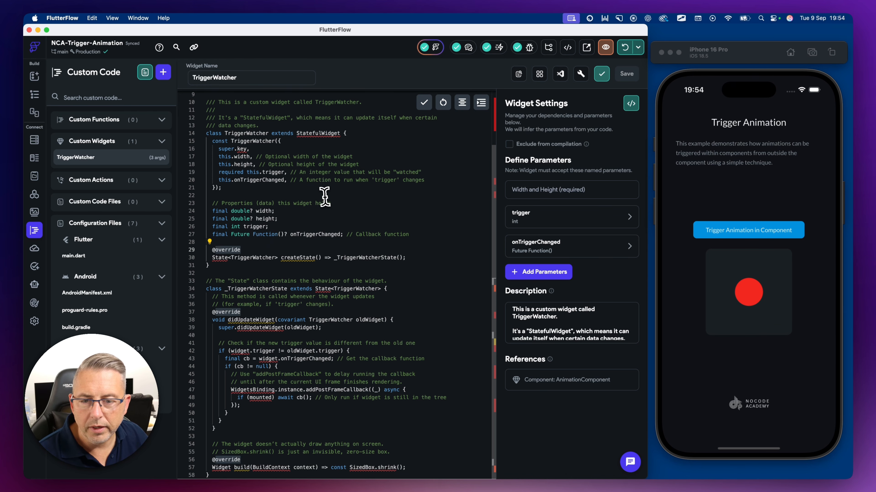
# Step: Insert a TriggerWatcher custom widget into AnimationComponent's ComponentColumn and set its width and height to 0
pyautogui.click(35, 95)
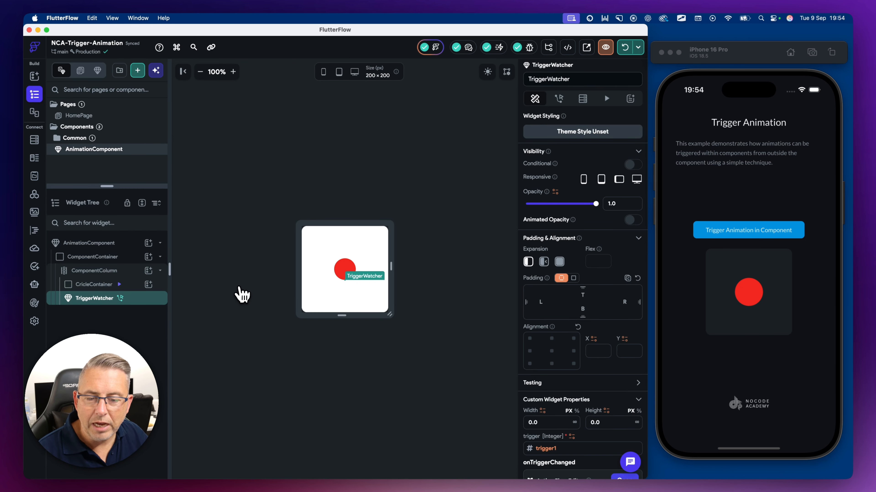
pyautogui.click(104, 275)
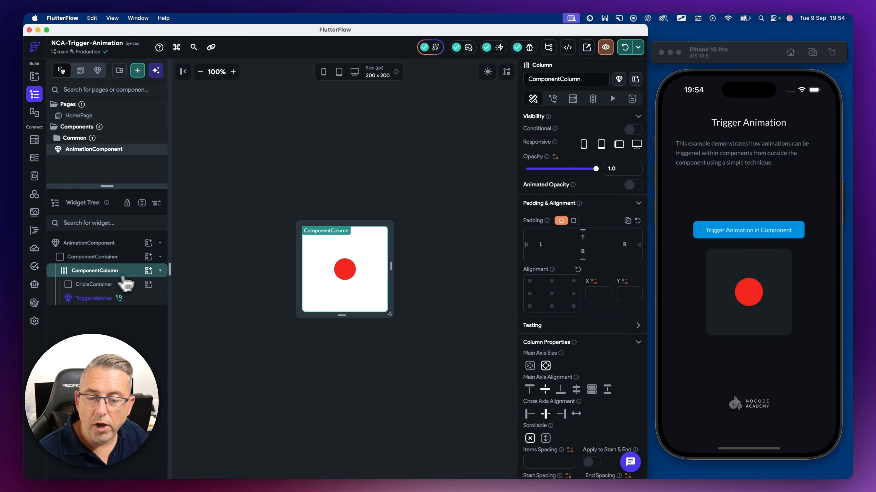
pyautogui.click(149, 271)
pyautogui.click(202, 254)
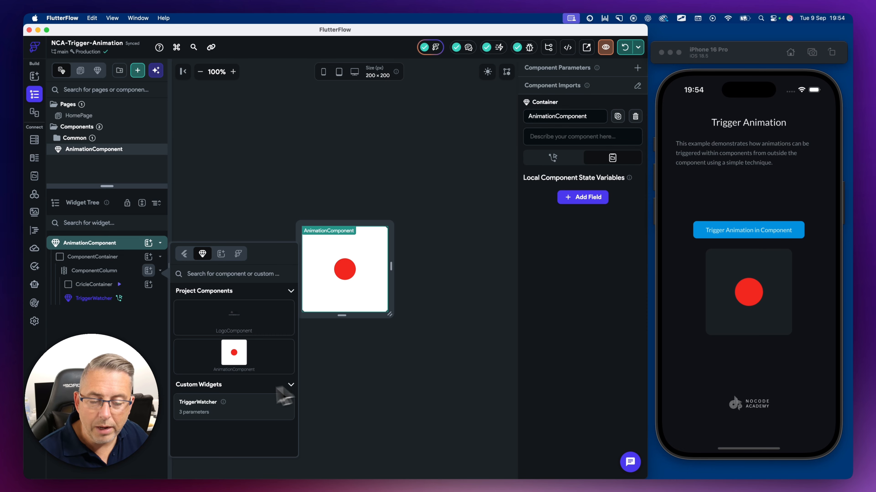
pyautogui.click(210, 416)
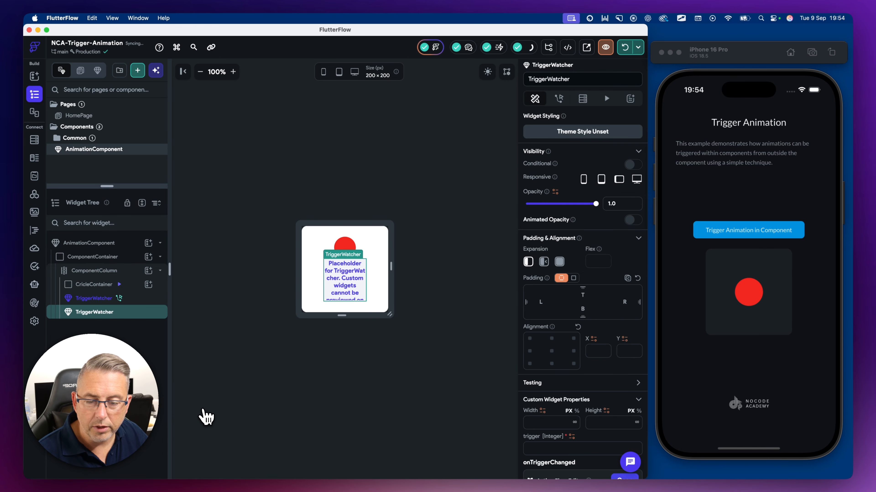
pyautogui.scroll(-2, 555, 340)
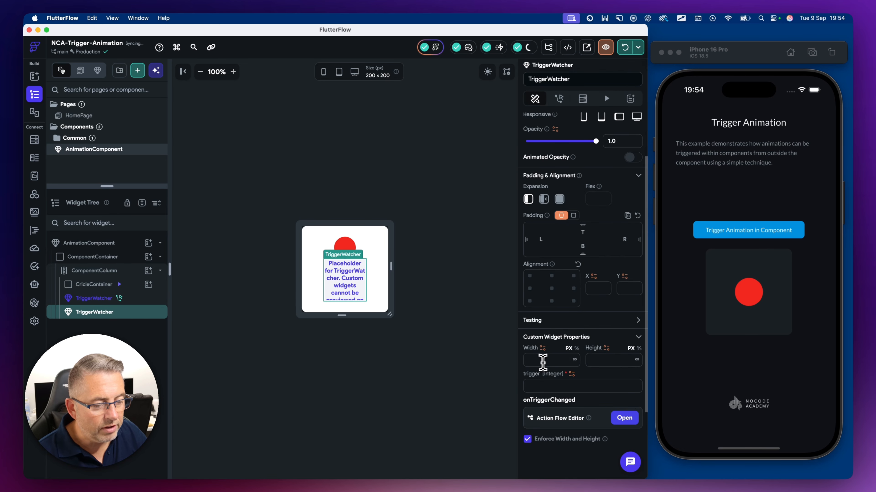
pyautogui.click(543, 360)
pyautogui.write('0')
pyautogui.click(608, 360)
pyautogui.write('0')
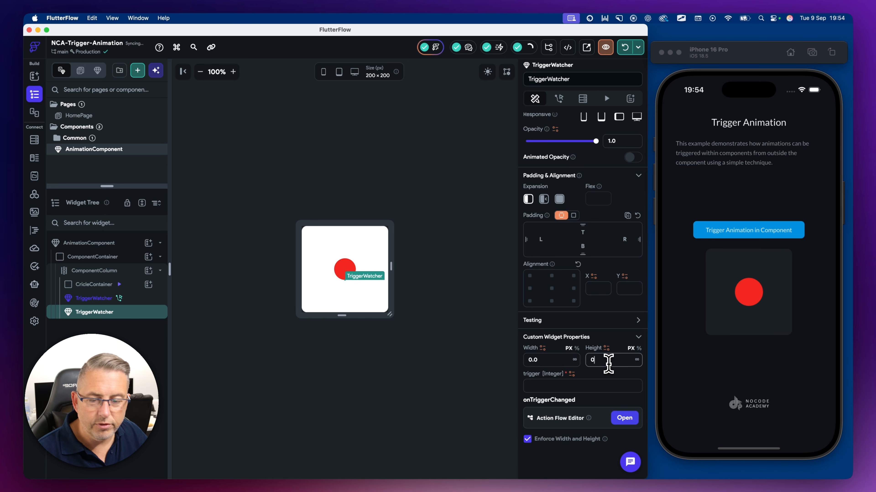
# Step: Delete the newly inserted duplicate TriggerWatcher widget from the widget tree
pyautogui.rightClick(97, 317)
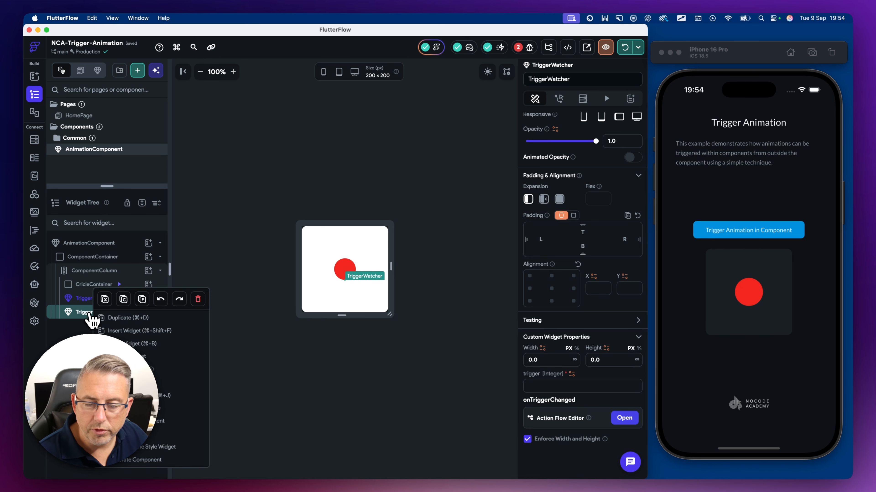
pyautogui.click(198, 300)
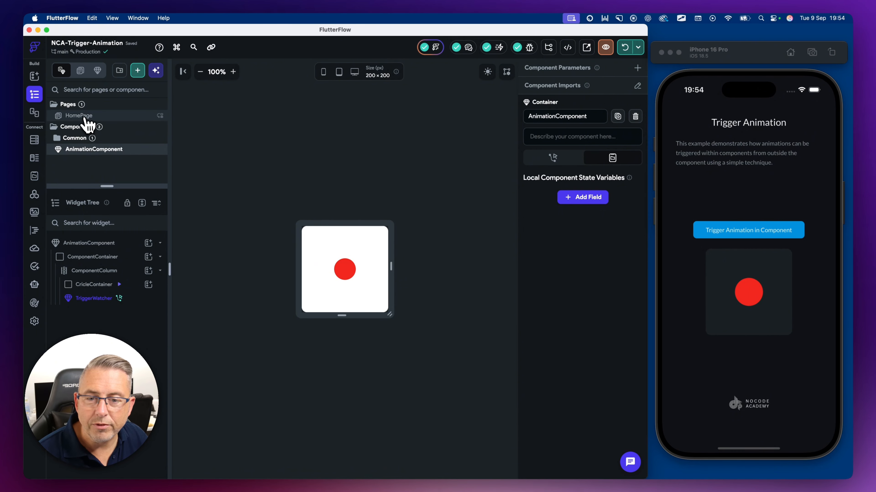
# Step: Open the HomePage trigger button's action flow to review its Update App State action, then close it
pyautogui.click(83, 116)
pyautogui.click(324, 230)
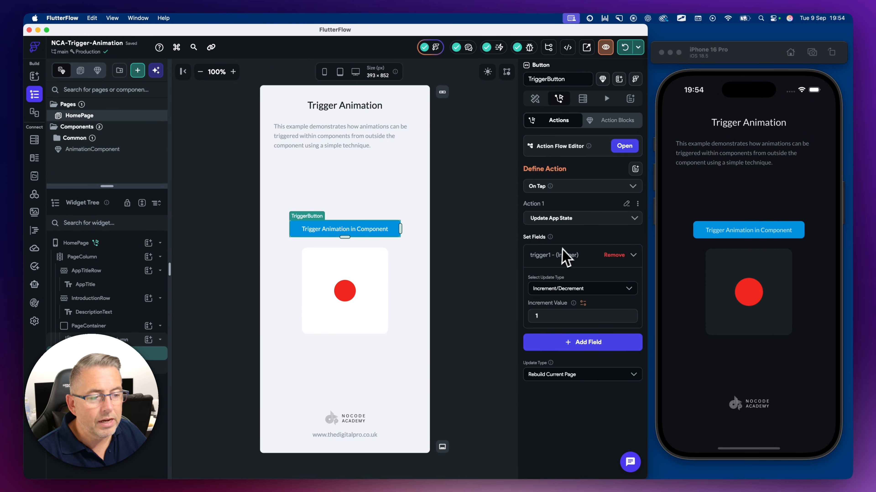
pyautogui.click(622, 149)
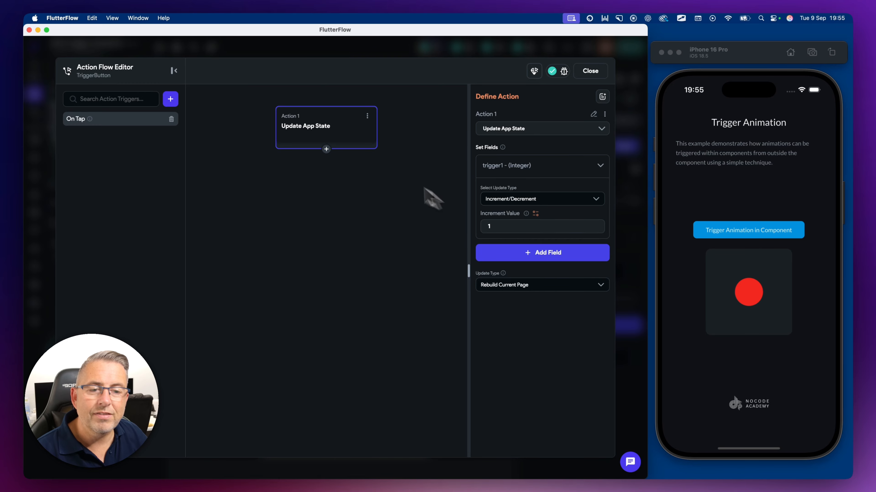
pyautogui.click(586, 76)
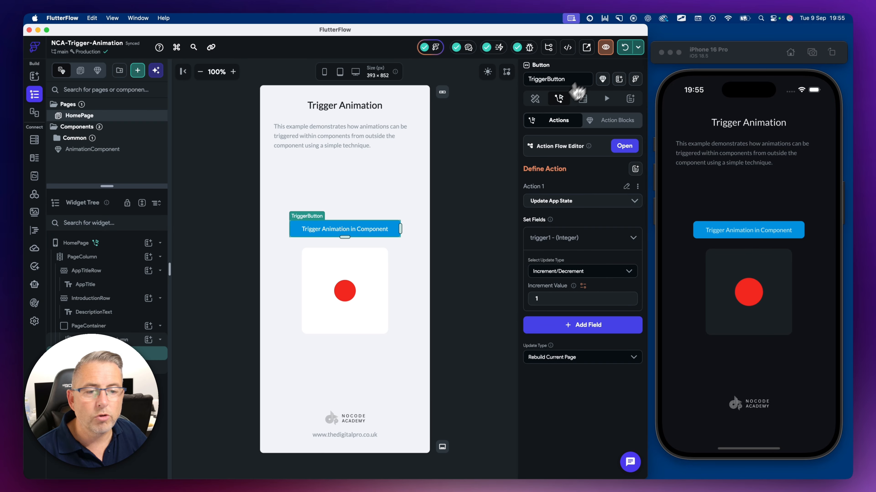
# Step: Select the TriggerWatcher in AnimationComponent and review its onTriggerChanged action flow, then close the editor
pyautogui.click(83, 151)
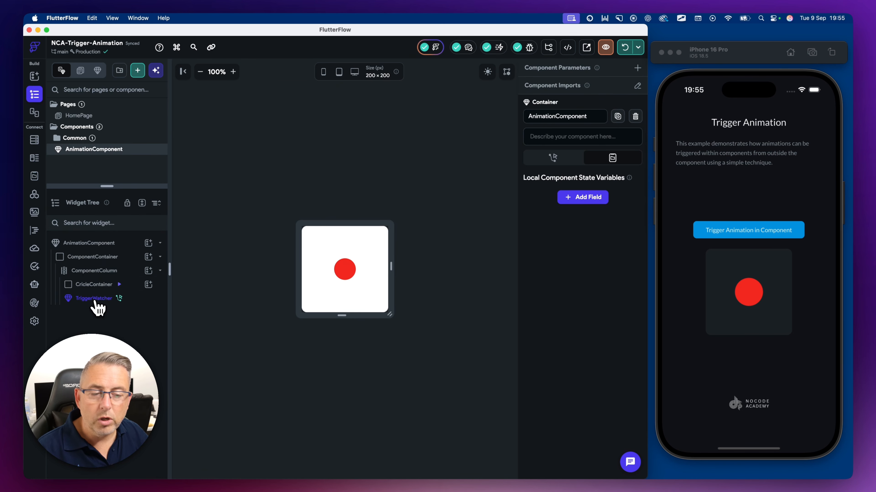
pyautogui.click(97, 303)
pyautogui.scroll(-1, 551, 444)
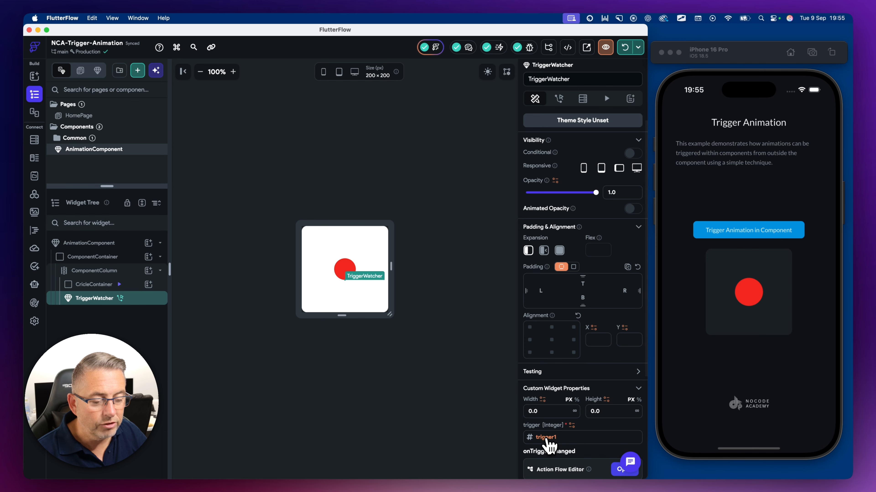
pyautogui.scroll(-1, 579, 377)
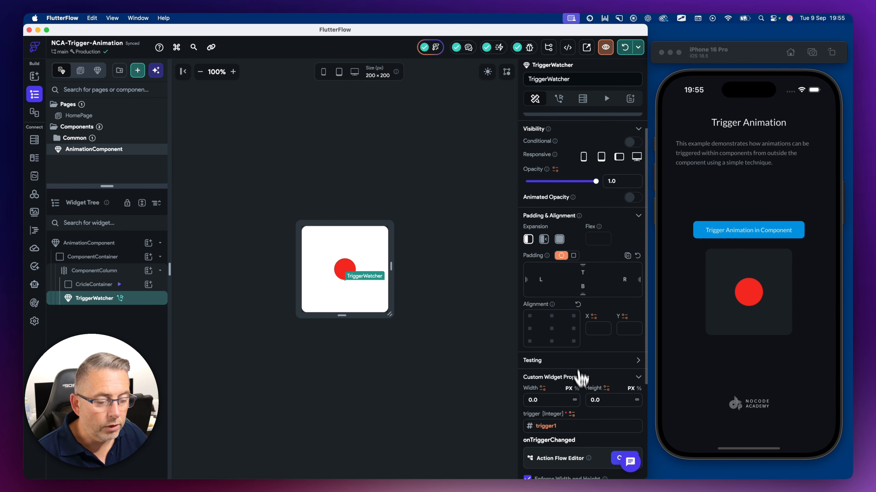
pyautogui.click(617, 460)
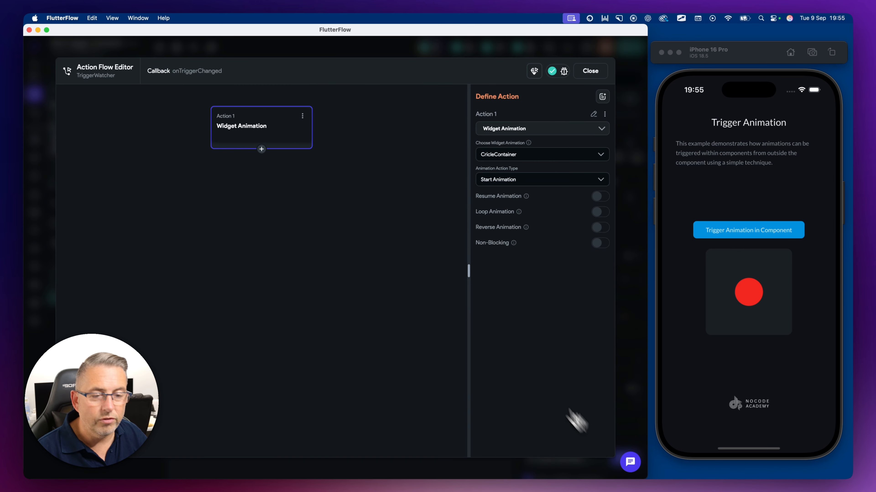
pyautogui.click(590, 70)
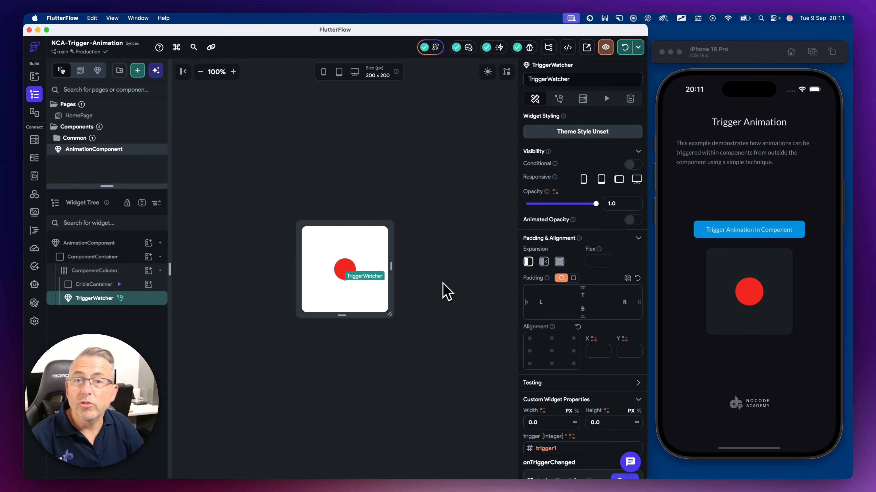
# Step: Inspect the trigger1 variable in the app state settings, then return to the HomePage in the page editor
pyautogui.click(34, 179)
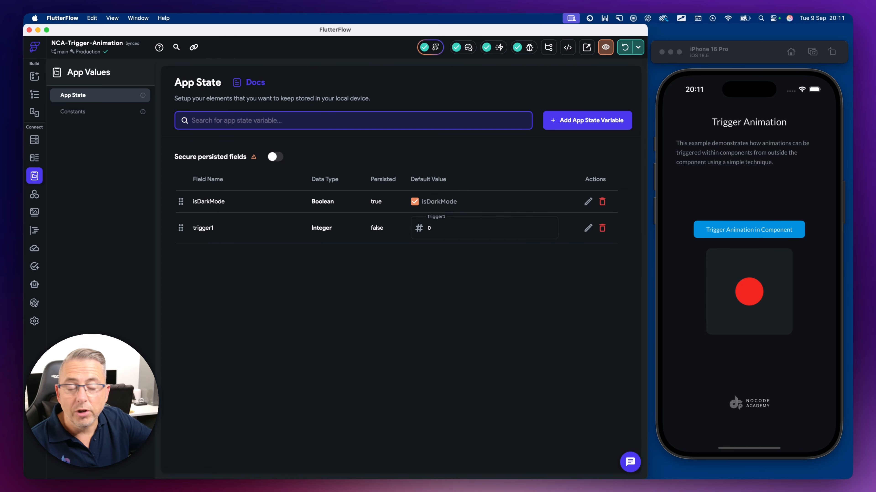
pyautogui.click(293, 281)
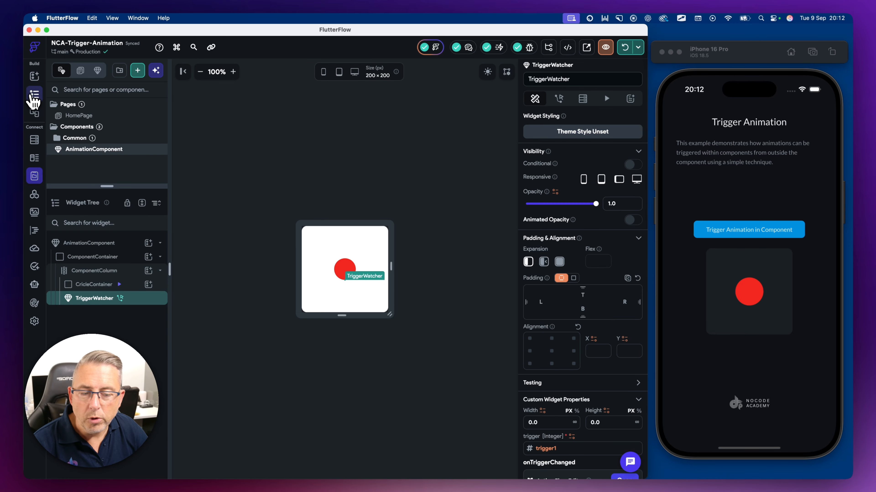
pyautogui.click(34, 93)
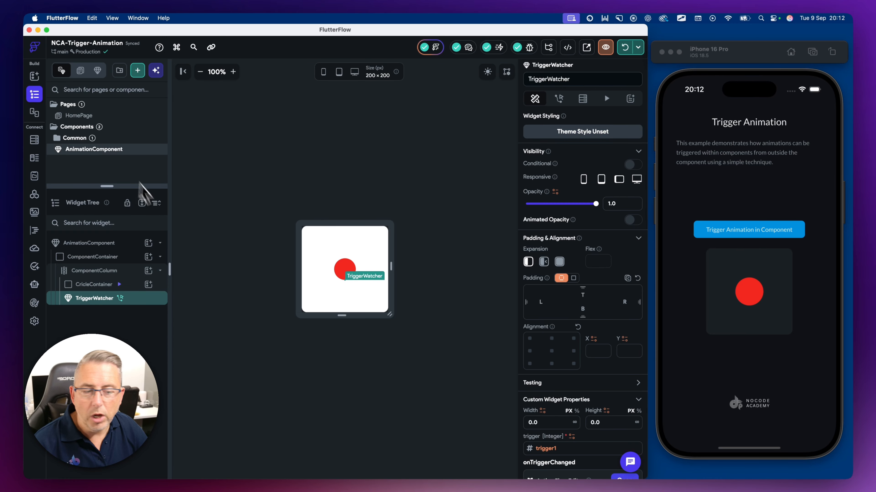
pyautogui.scroll(-1, 544, 357)
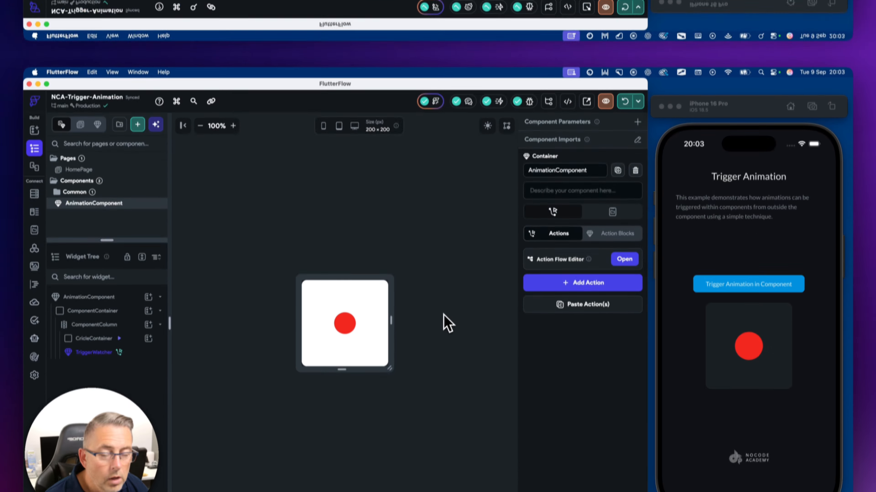
pyautogui.click(92, 170)
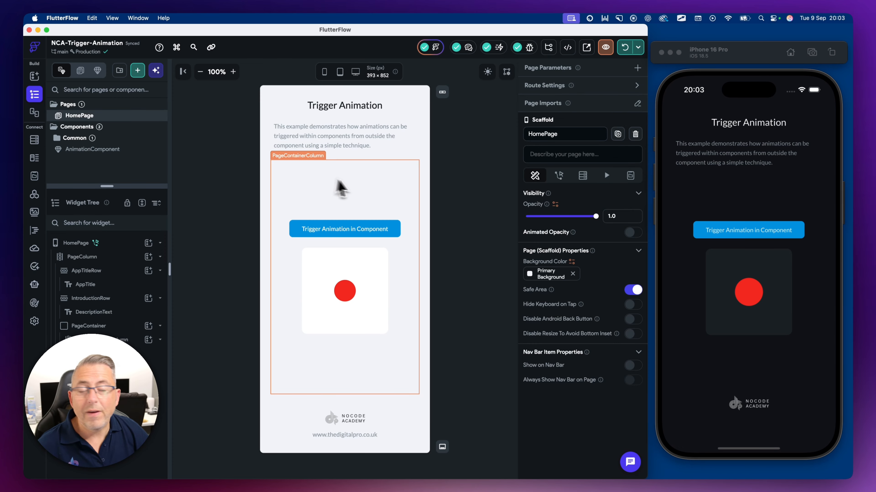